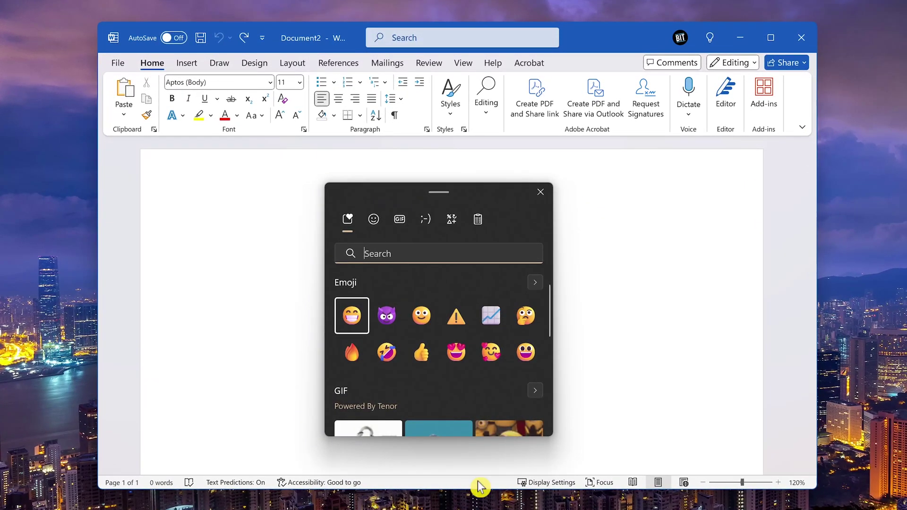
Step: Close the emoji panel and paste 'How to Use the Input Panel on Windows' from clipboard history
{"action": "key", "text": "Escape"}
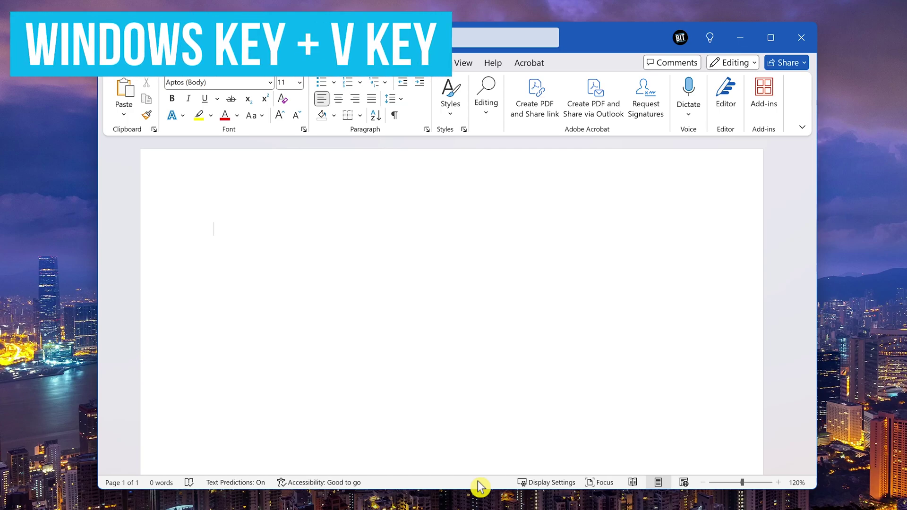
{"action": "key", "text": "super+v"}
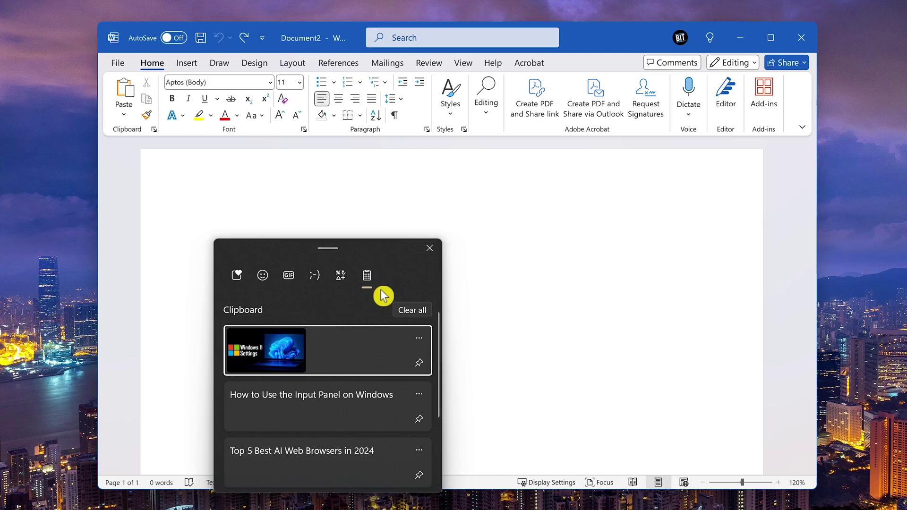
{"action": "scroll", "coordinate": [387, 371], "scroll_direction": "down", "scroll_amount": 5}
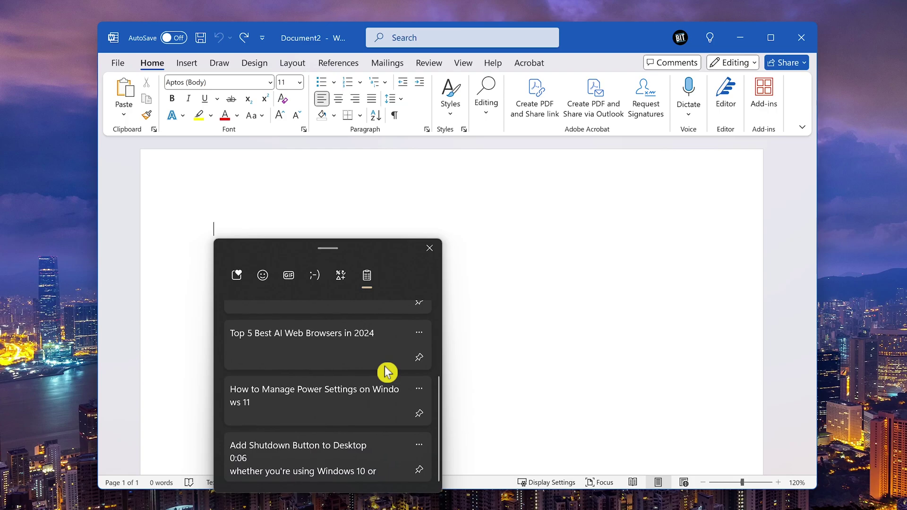
{"action": "scroll", "coordinate": [387, 371], "scroll_direction": "up", "scroll_amount": 2}
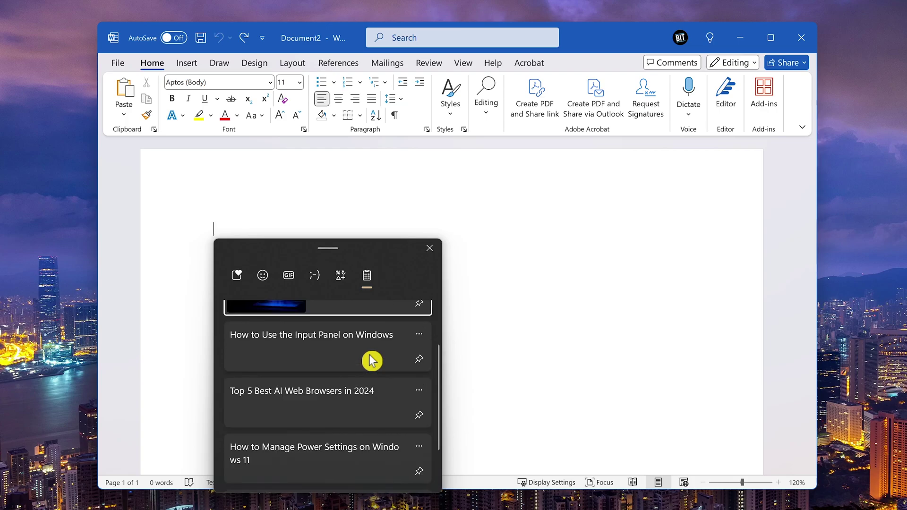
{"action": "left_click", "coordinate": [372, 361]}
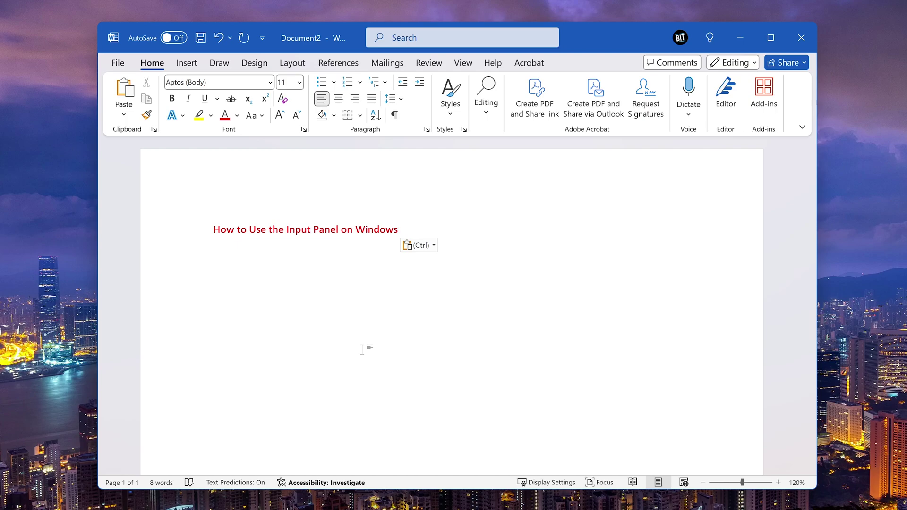
Step: Paste 'Top 5 Best AI Web Browsers in 2024' from clipboard history and select both pasted lines
{"action": "key", "text": "super+v"}
{"action": "scroll", "coordinate": [354, 360], "scroll_direction": "down", "scroll_amount": 2}
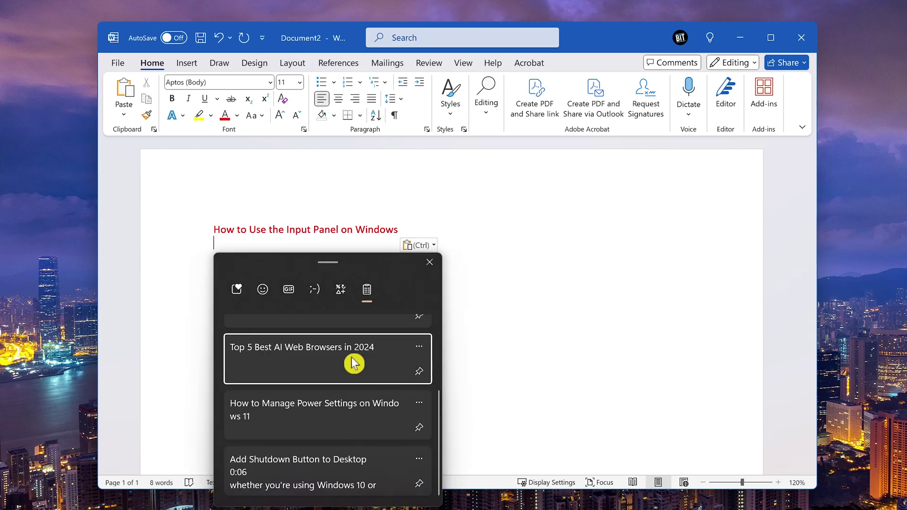
{"action": "left_click", "coordinate": [344, 353]}
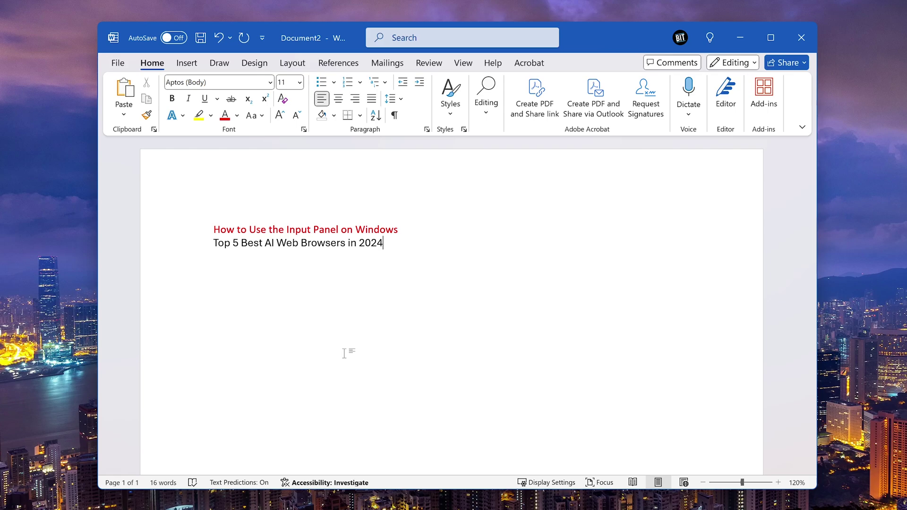
{"action": "left_click_drag", "start_coordinate": [384, 243], "coordinate": [214, 230]}
Step: Delete the two selected lines, then bring up the emoji panel over the blank page
{"action": "key", "text": "BackSpace"}
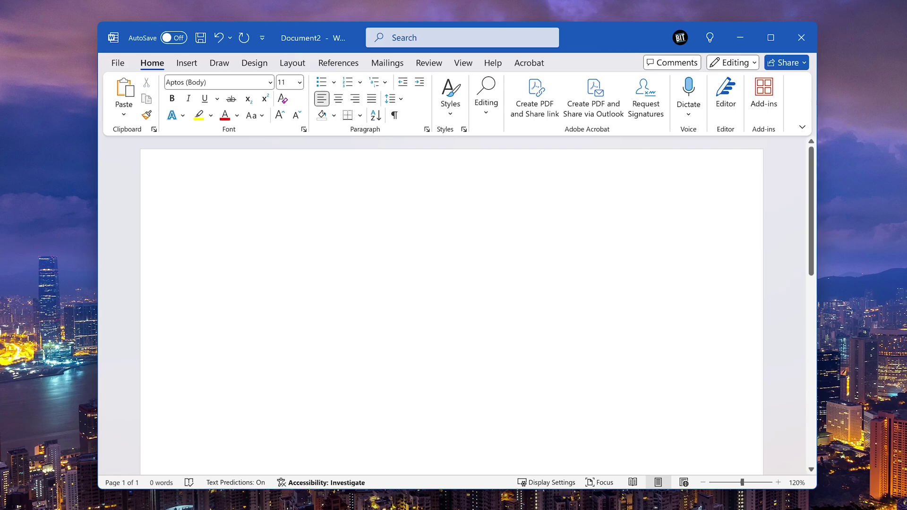
{"action": "scroll", "coordinate": [453, 302], "scroll_direction": "up", "scroll_amount": 3, "text": "ctrl"}
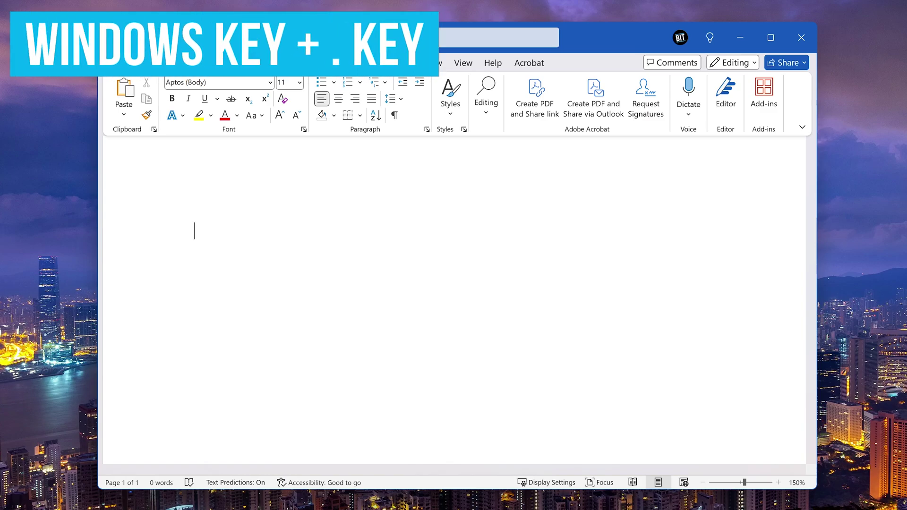
{"action": "key", "text": "super+period"}
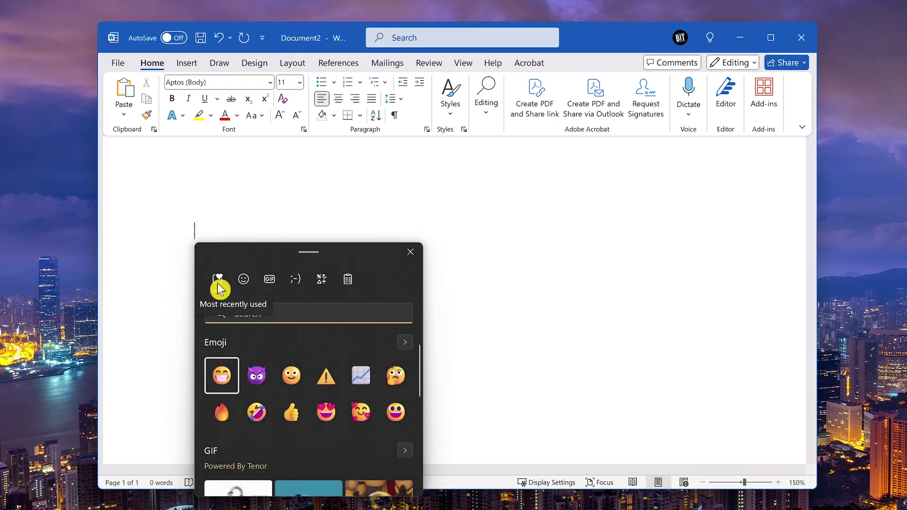
Step: Insert six emojis: beaming face, horned smiling face, slightly smiling, heart-eyes, ROFL and fire
{"action": "left_click", "coordinate": [231, 380]}
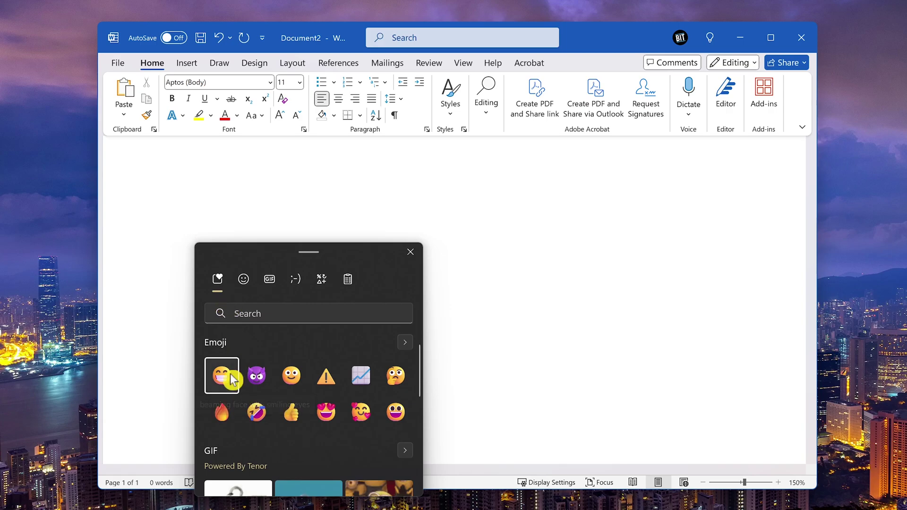
{"action": "left_click", "coordinate": [255, 383]}
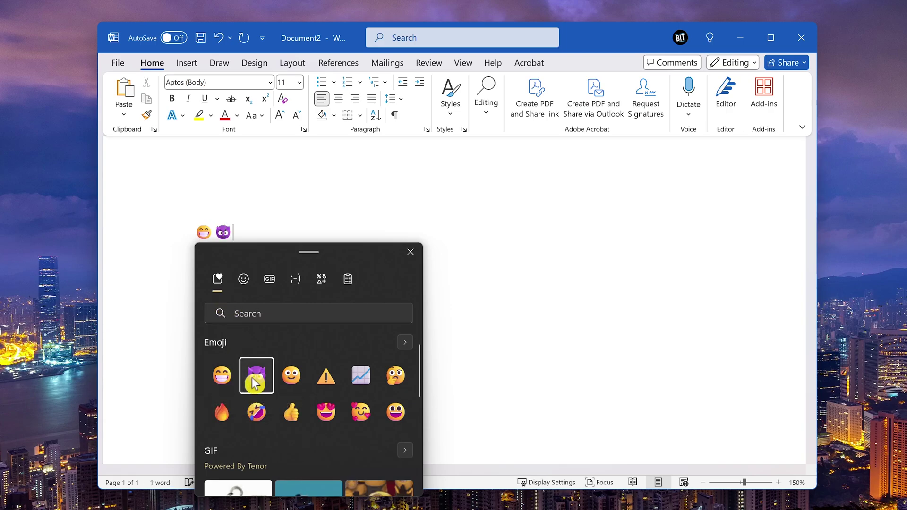
{"action": "left_click", "coordinate": [290, 385]}
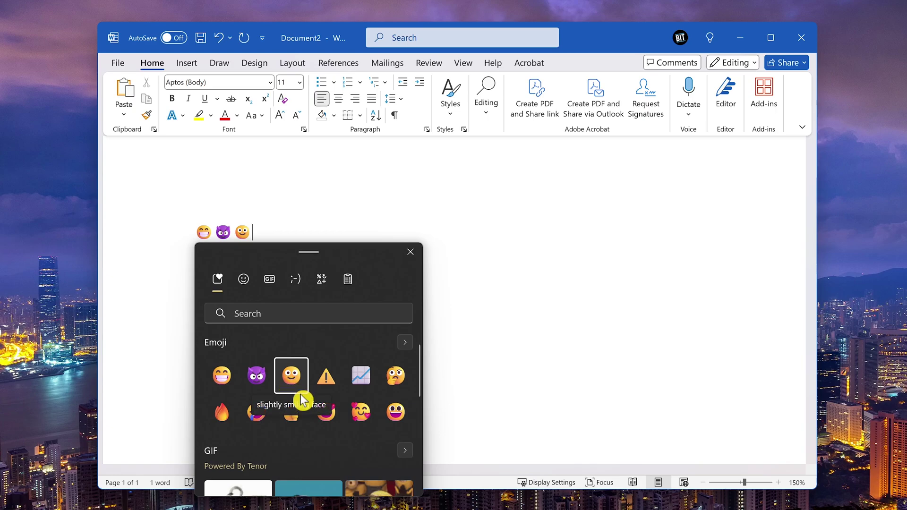
{"action": "left_click", "coordinate": [325, 413]}
{"action": "left_click", "coordinate": [257, 413]}
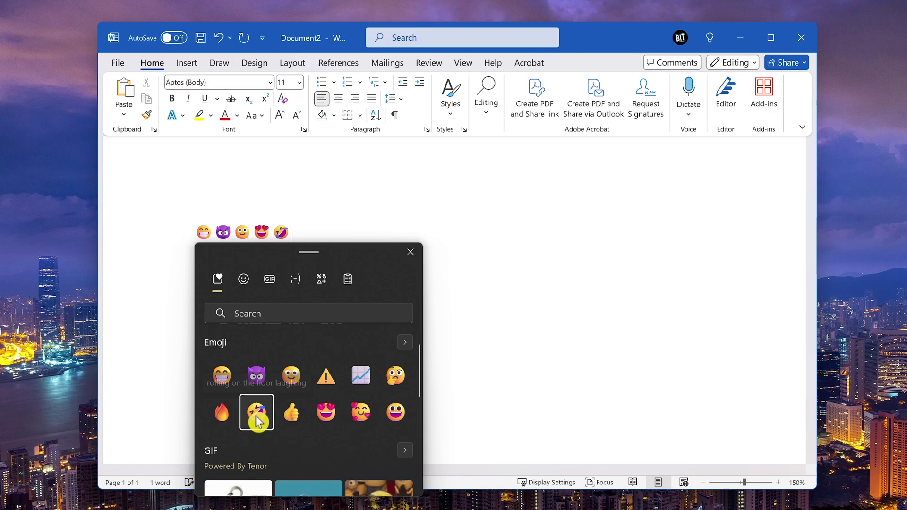
{"action": "left_click", "coordinate": [229, 417]}
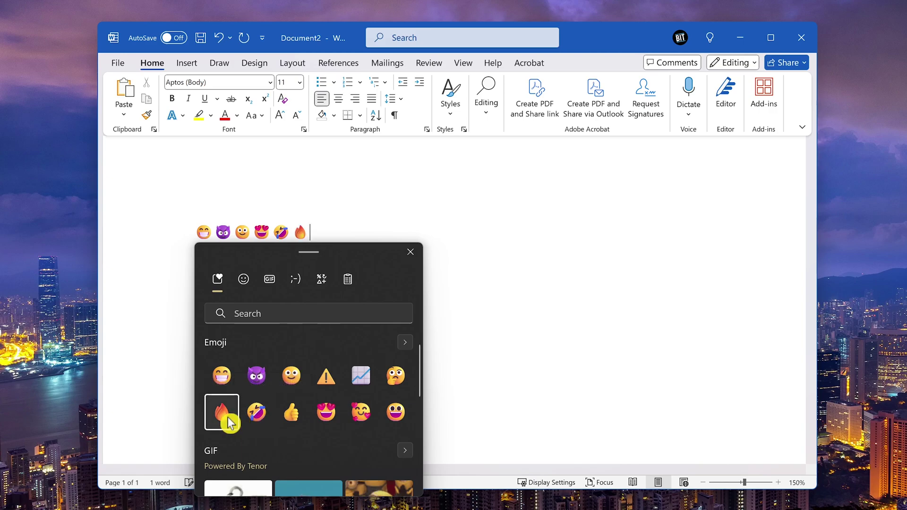
Step: Browse the emoji categories from smileys through places until the Symbols emojis show
{"action": "left_click", "coordinate": [243, 284]}
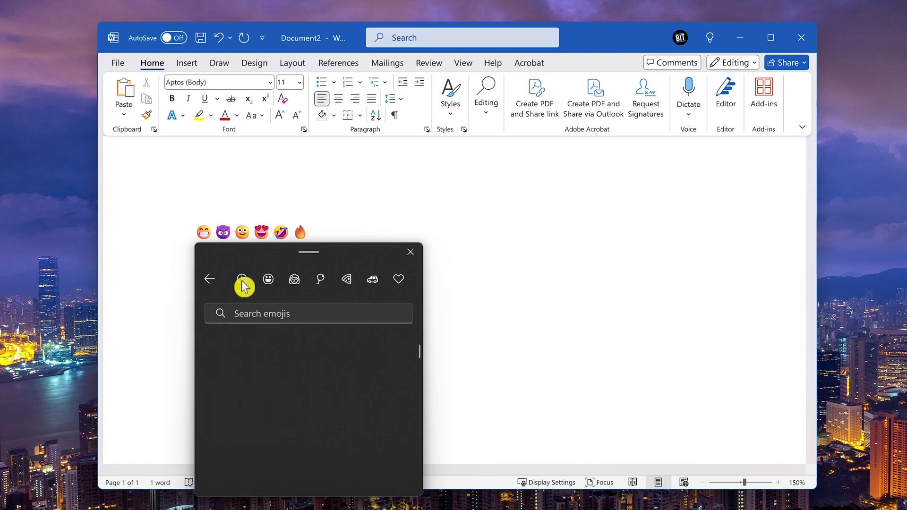
{"action": "left_click", "coordinate": [268, 282]}
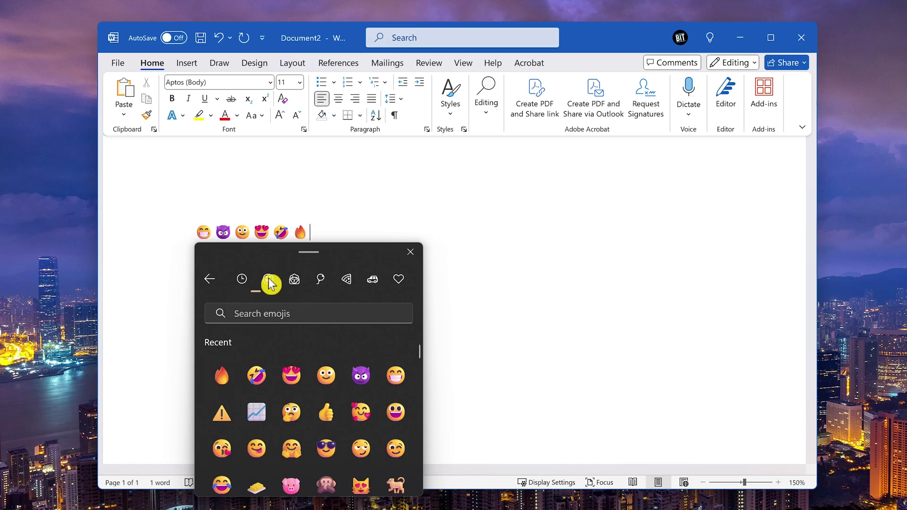
{"action": "left_click", "coordinate": [295, 283]}
{"action": "left_click", "coordinate": [321, 283]}
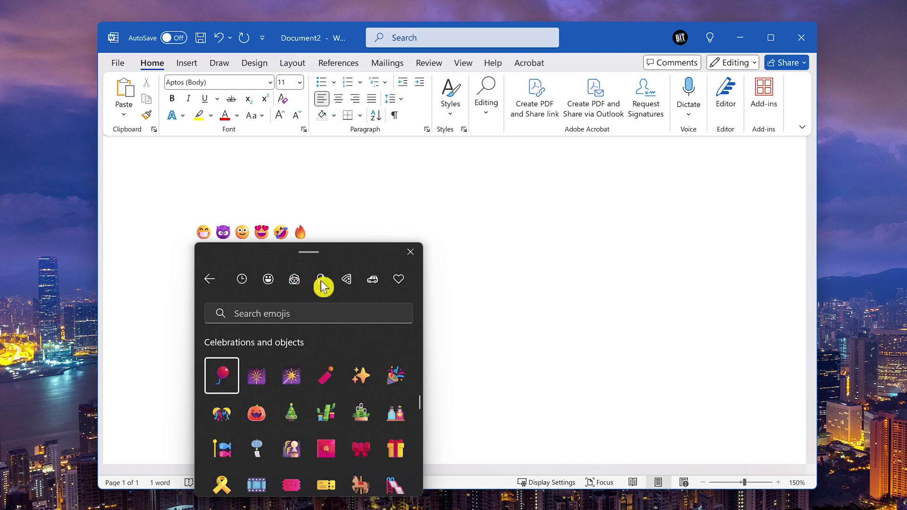
{"action": "left_click", "coordinate": [348, 283]}
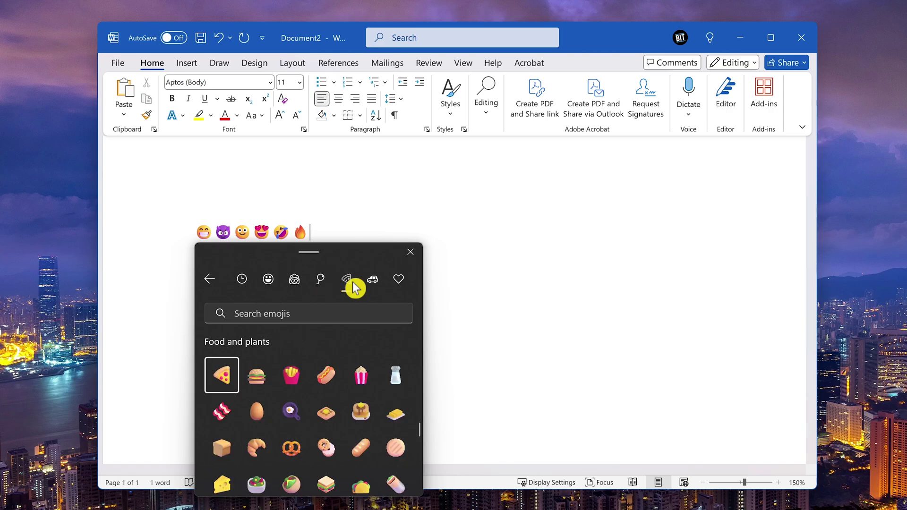
{"action": "left_click", "coordinate": [374, 282]}
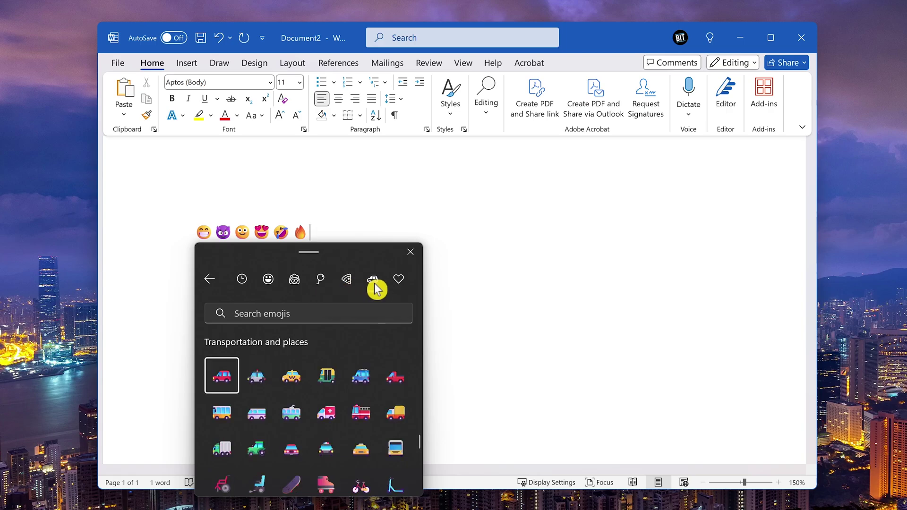
{"action": "left_click", "coordinate": [400, 284]}
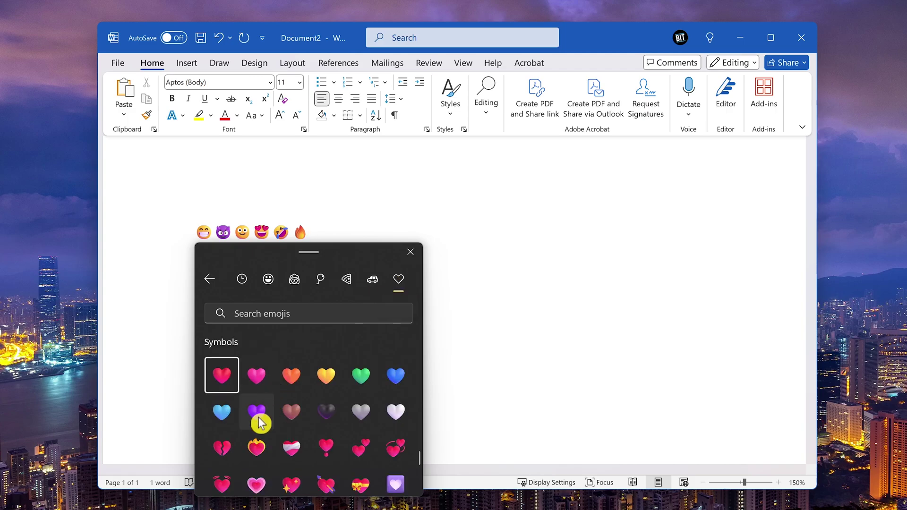
Step: Add a broken-heart emoji, then a rocket emoji found by searching 'rocket'
{"action": "left_click", "coordinate": [231, 444]}
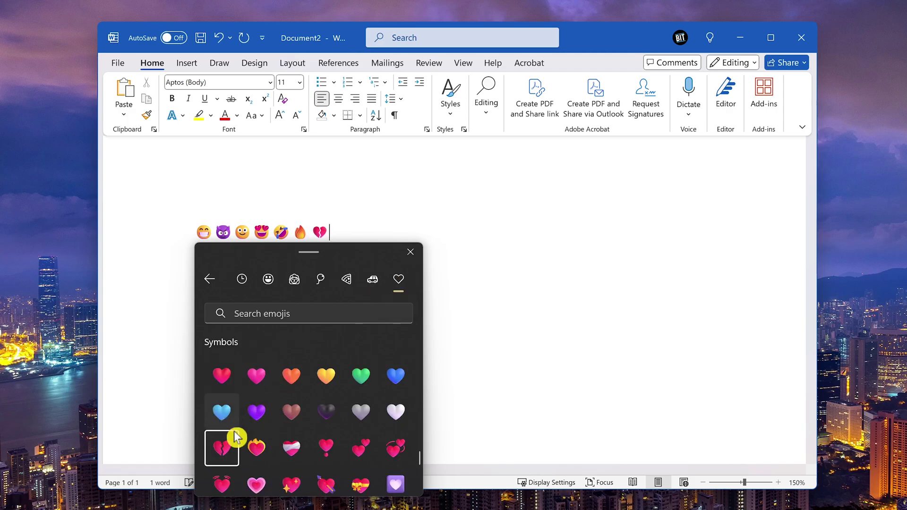
{"action": "left_click", "coordinate": [307, 314]}
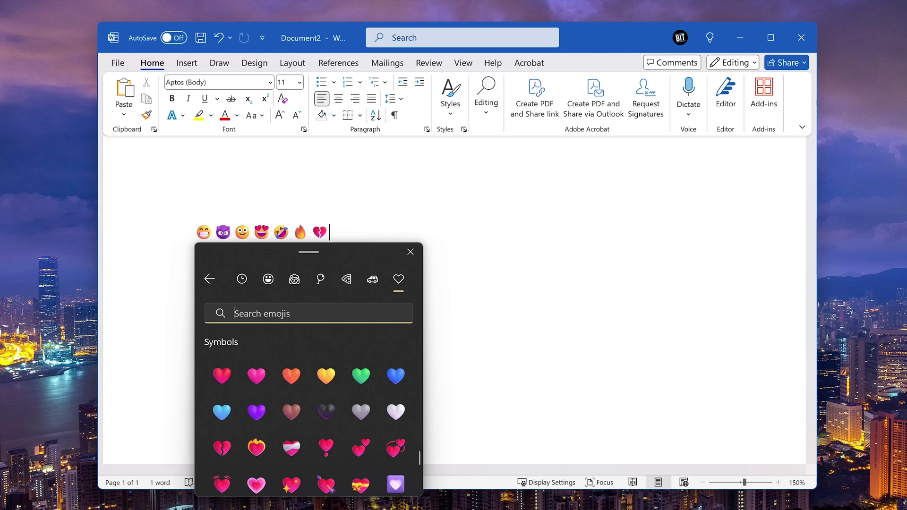
{"action": "type", "text": "rocket"}
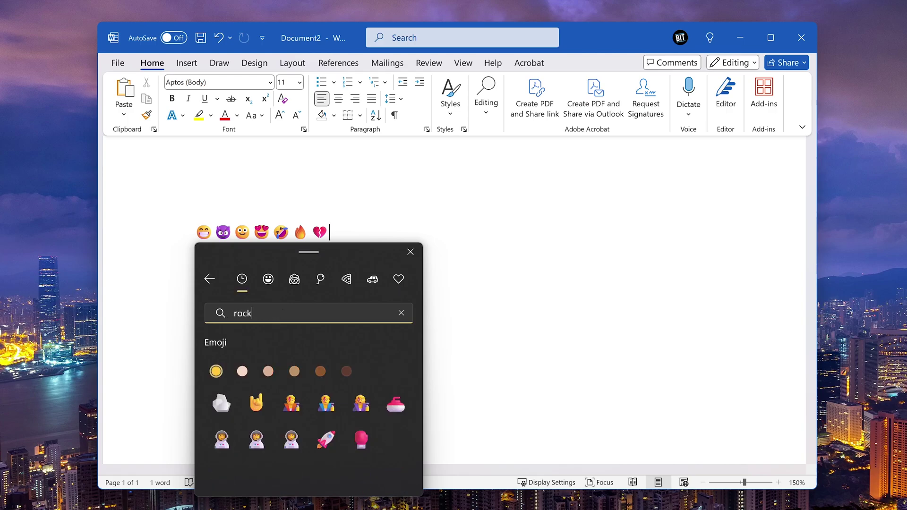
{"action": "left_click", "coordinate": [224, 402]}
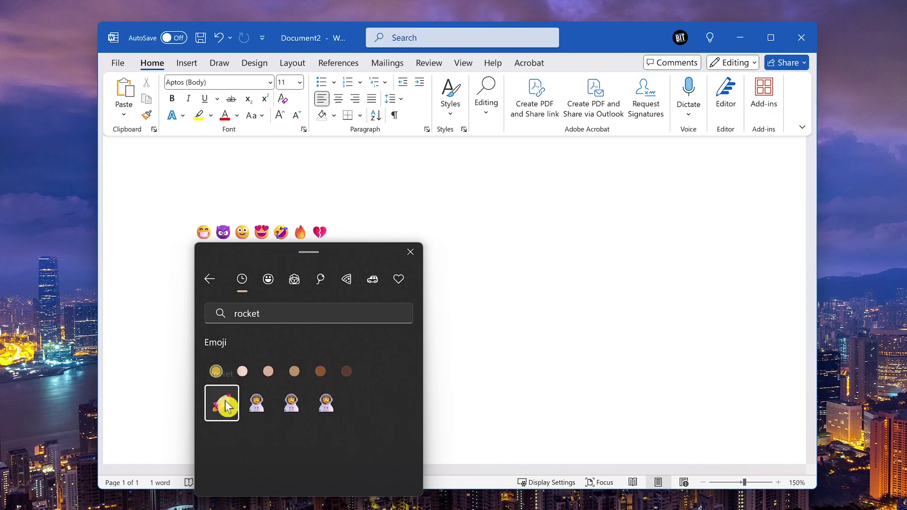
{"action": "left_click", "coordinate": [209, 281]}
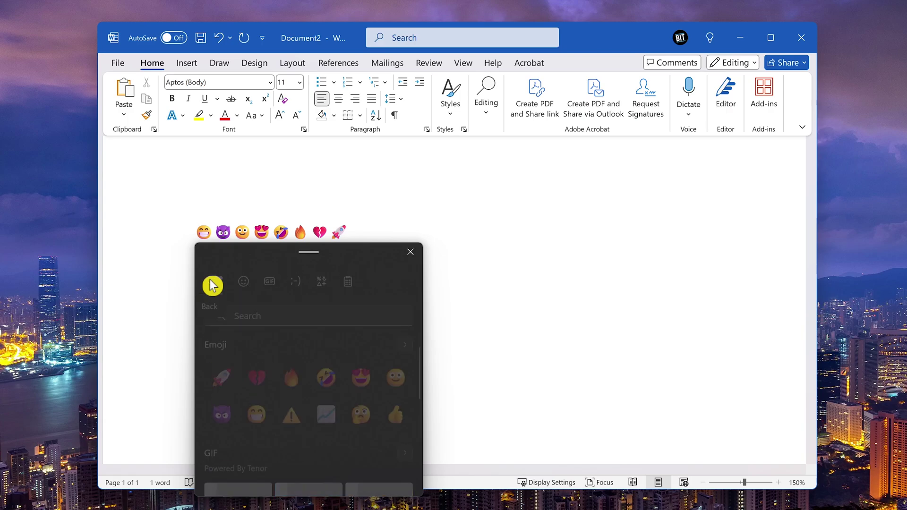
Step: Insert a South Park GIF found by searching 'sou', then undo the insertion
{"action": "left_click", "coordinate": [271, 283]}
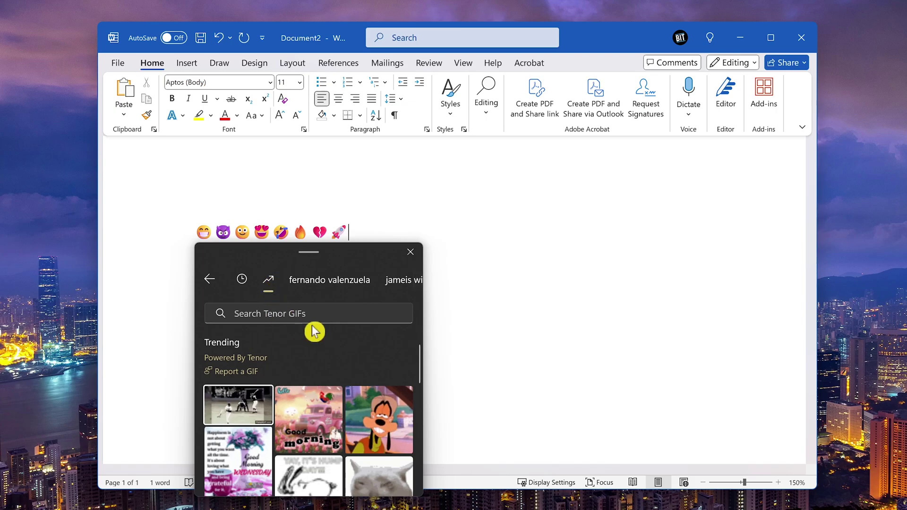
{"action": "left_click", "coordinate": [328, 319]}
{"action": "type", "text": "south park"}
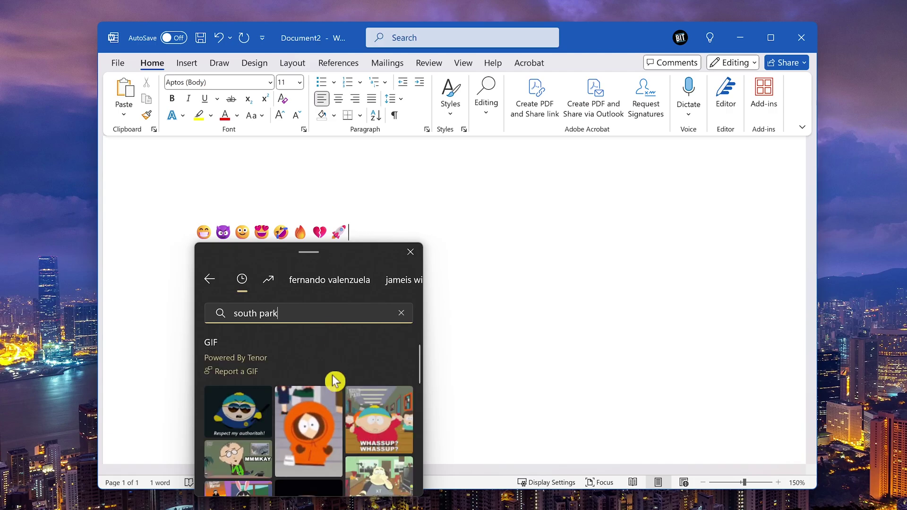
{"action": "left_click", "coordinate": [255, 457]}
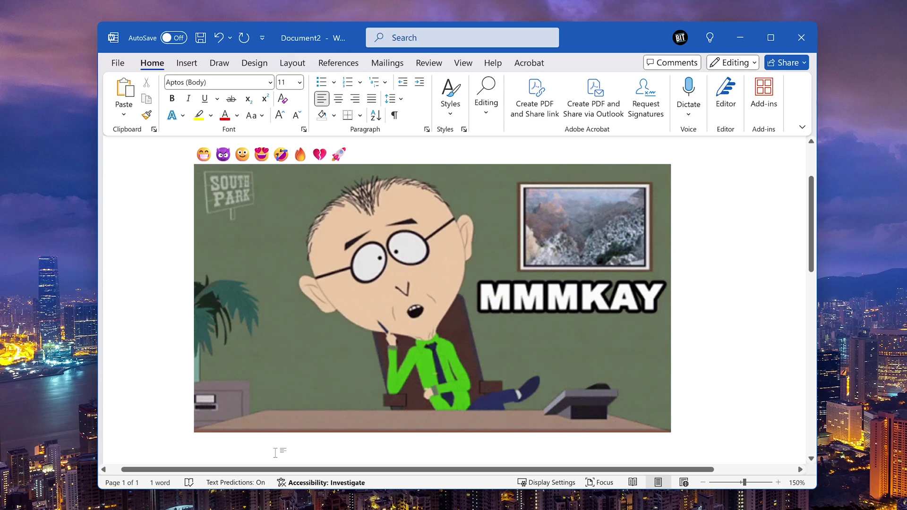
{"action": "key", "text": "ctrl+z"}
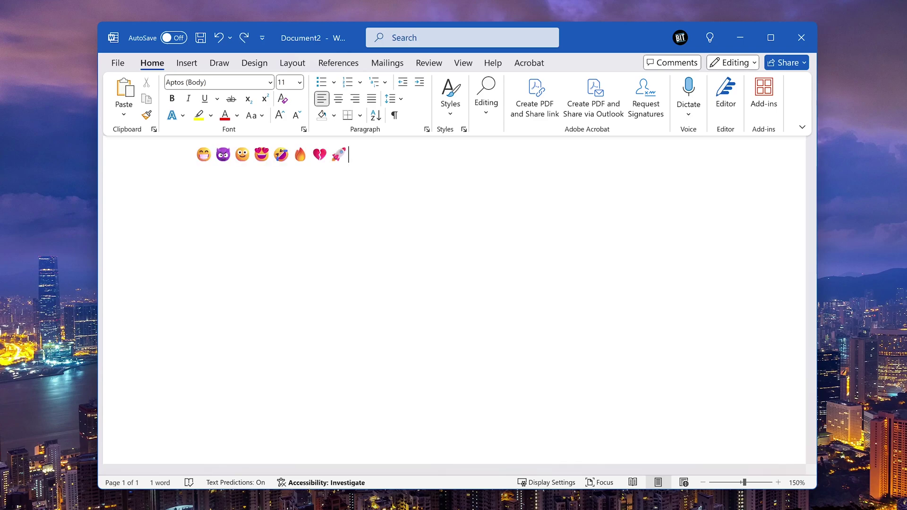
Step: Insert the kaomoji (❁´◡`❁) and (*/ω＼*) after the rocket emoji
{"action": "key", "text": "super+period"}
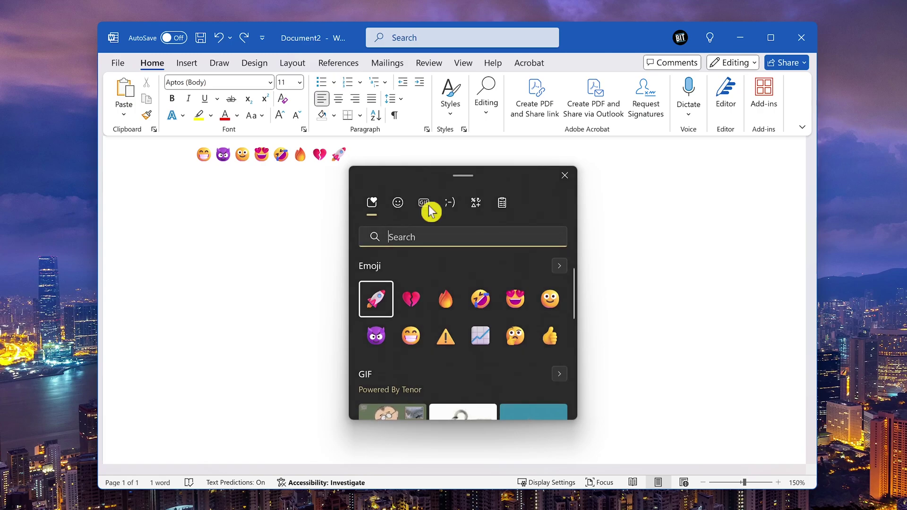
{"action": "left_click", "coordinate": [452, 207]}
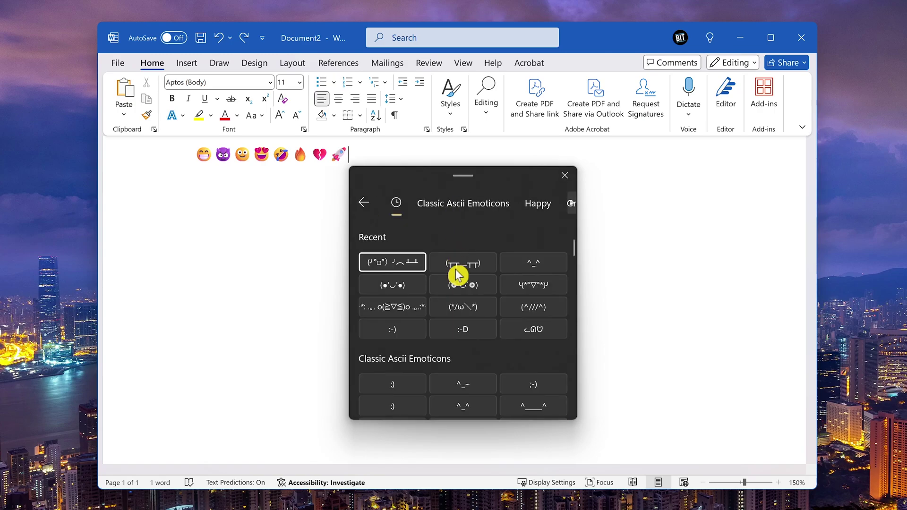
{"action": "left_click", "coordinate": [462, 286]}
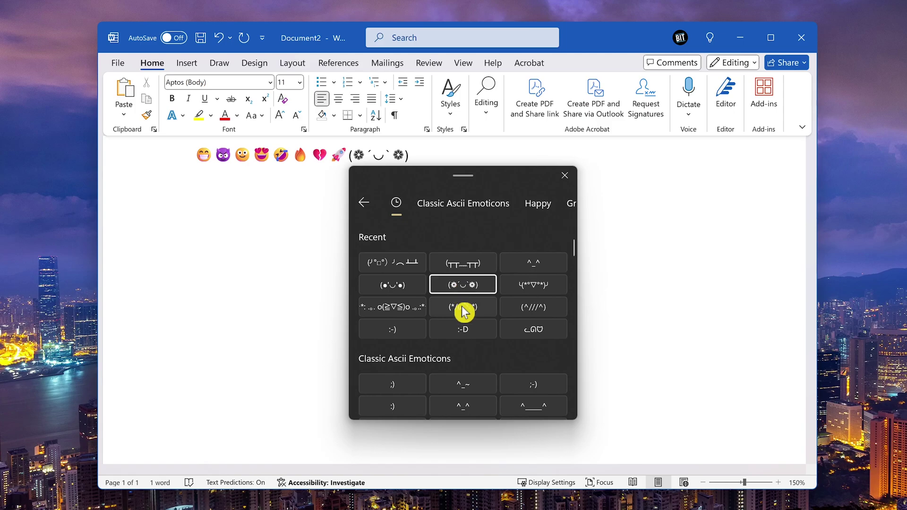
{"action": "left_click", "coordinate": [462, 310]}
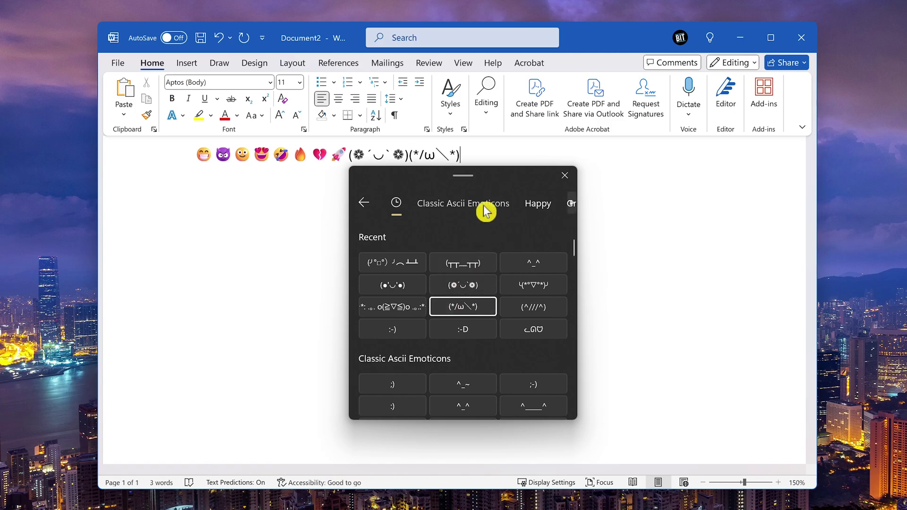
{"action": "left_click", "coordinate": [486, 208]}
{"action": "left_click", "coordinate": [537, 205]}
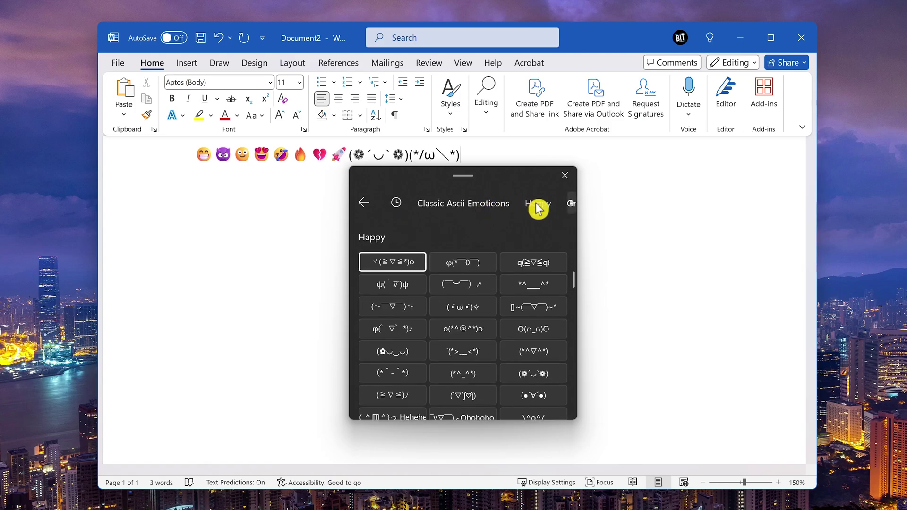
{"action": "left_click", "coordinate": [364, 202]}
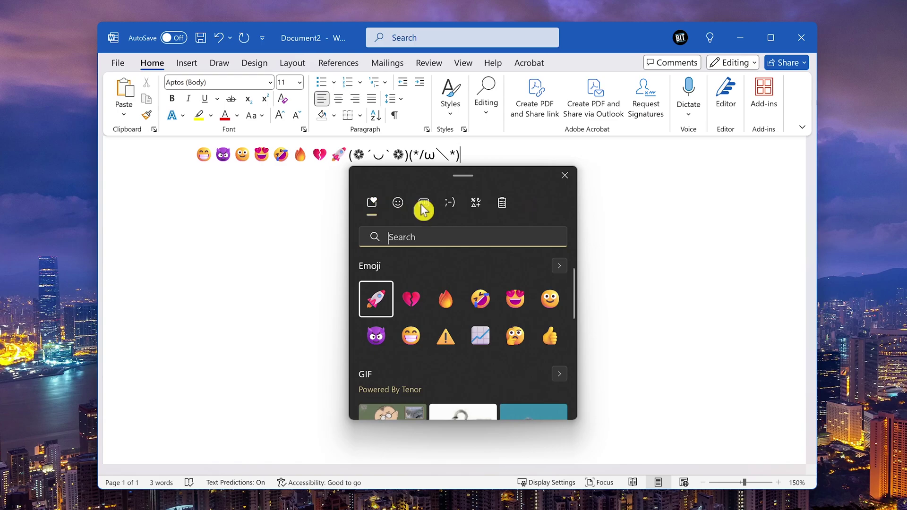
Step: Add the °F, ™ and ® symbols after the kaomoji from the Symbols collection
{"action": "left_click", "coordinate": [478, 207]}
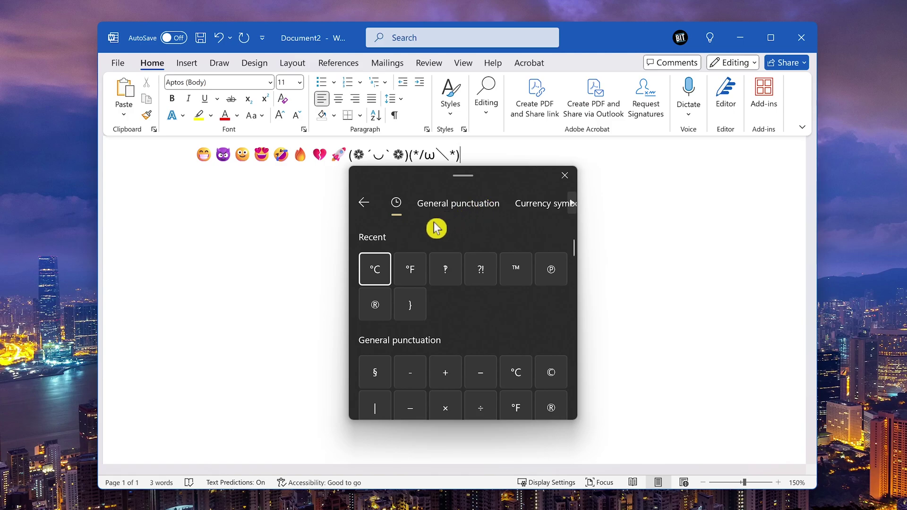
{"action": "left_click", "coordinate": [411, 272]}
{"action": "left_click", "coordinate": [514, 273]}
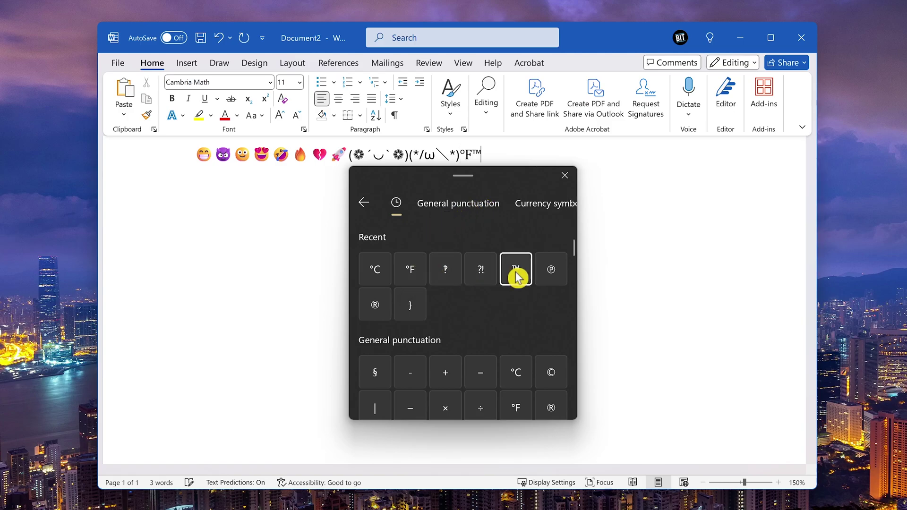
{"action": "left_click", "coordinate": [372, 312]}
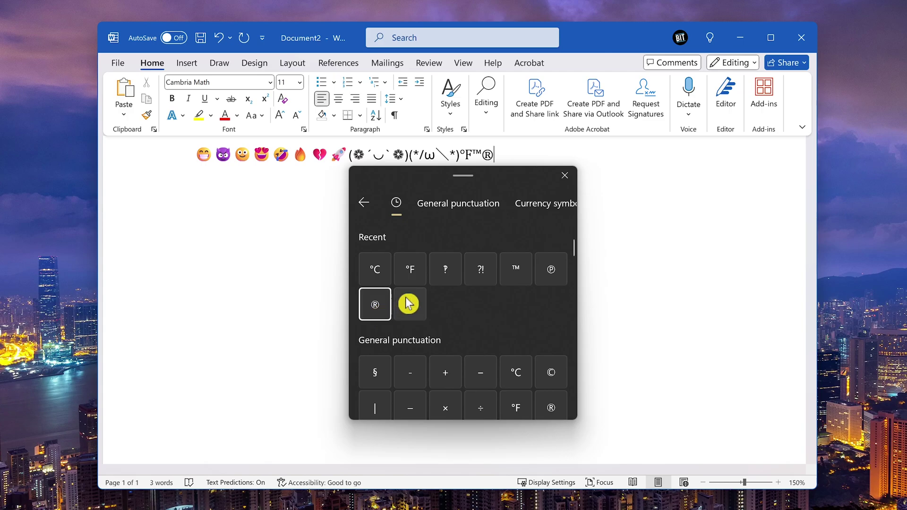
{"action": "left_click", "coordinate": [480, 209]}
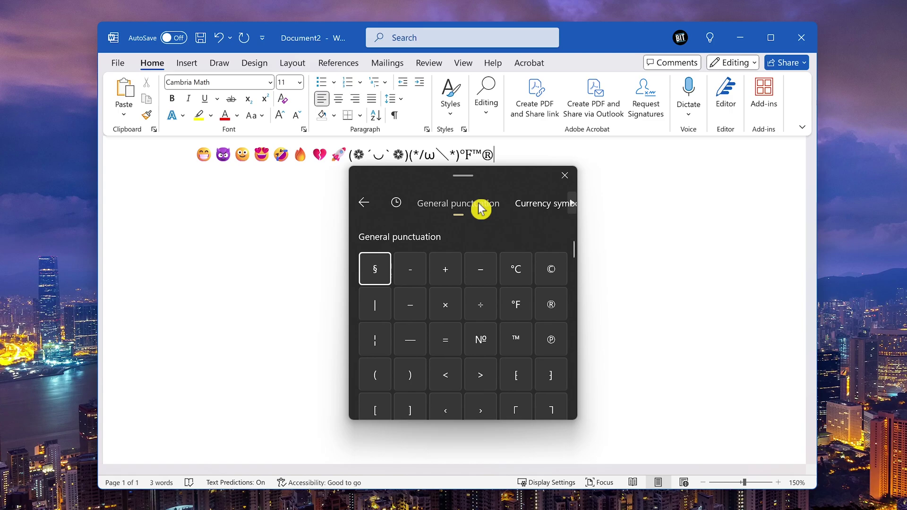
Step: Browse the symbol categories to Greek Language symbols and insert δ after ®
{"action": "left_click", "coordinate": [534, 205]}
{"action": "left_click", "coordinate": [462, 206]}
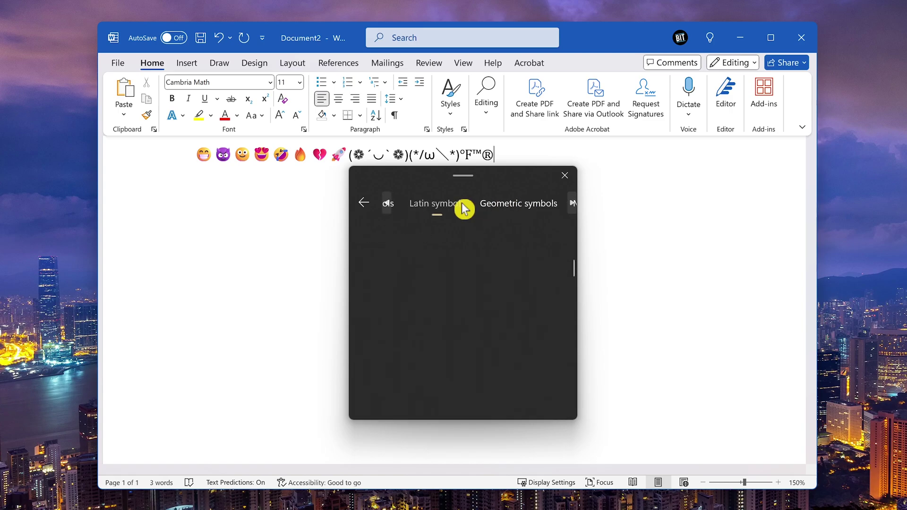
{"action": "left_click", "coordinate": [497, 206]}
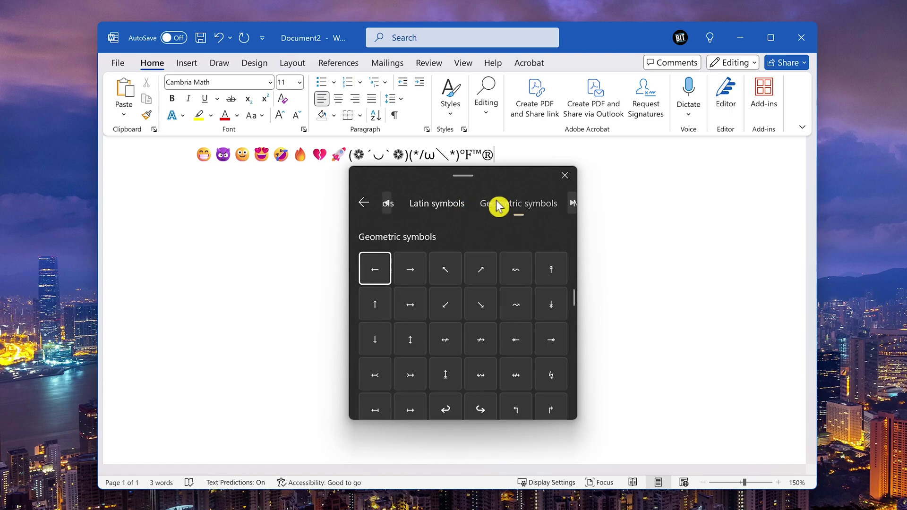
{"action": "left_click", "coordinate": [449, 210]}
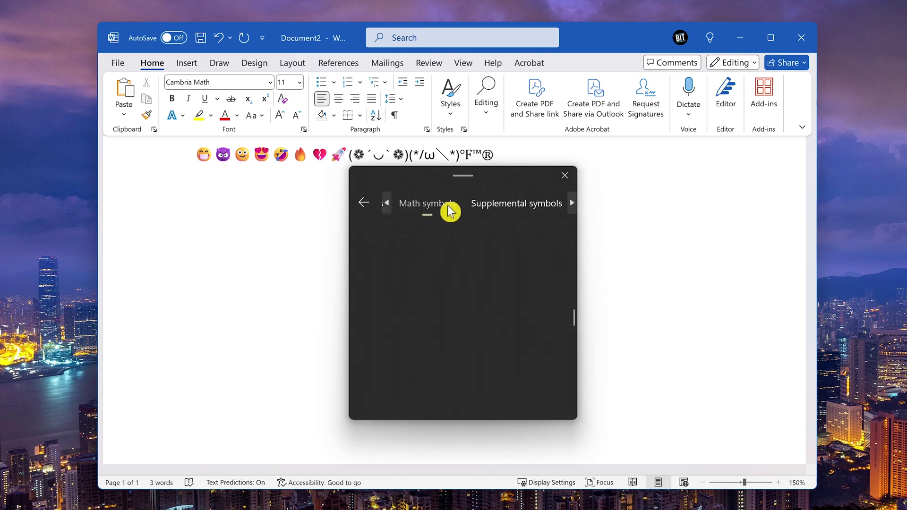
{"action": "left_click", "coordinate": [500, 206]}
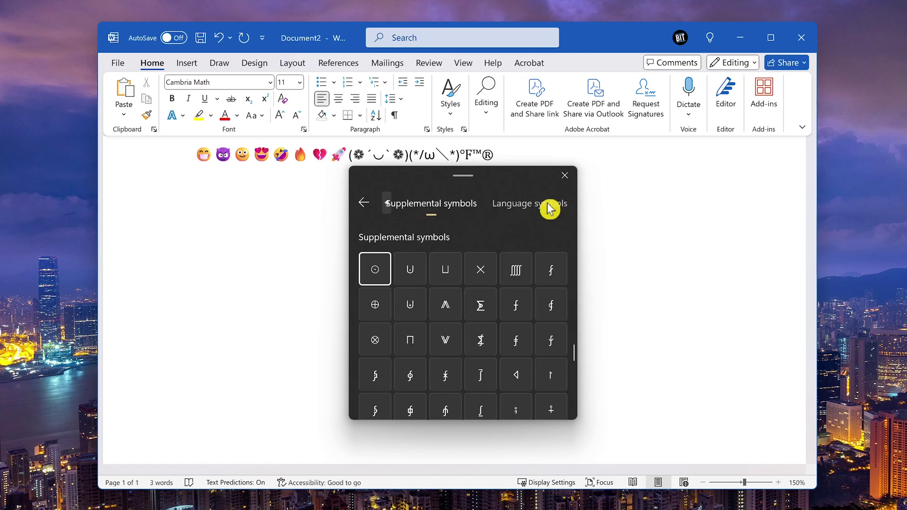
{"action": "left_click", "coordinate": [549, 208]}
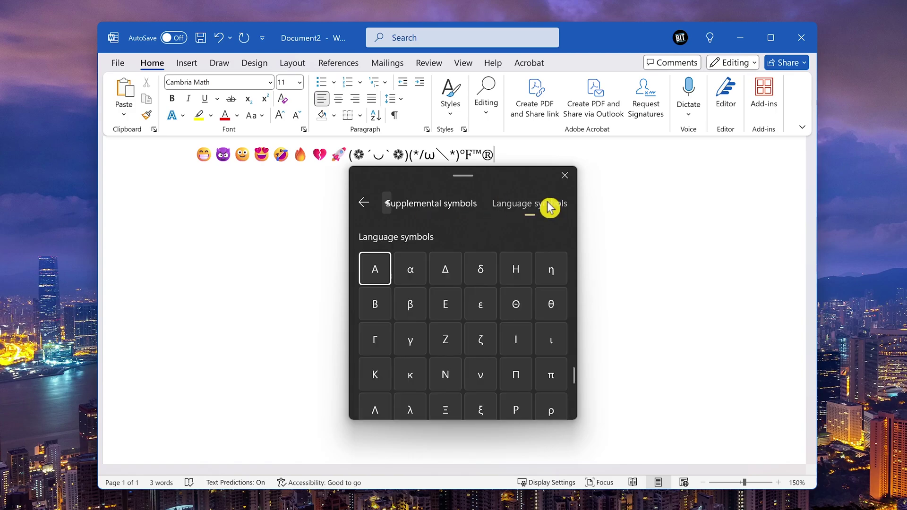
{"action": "left_click", "coordinate": [481, 268]}
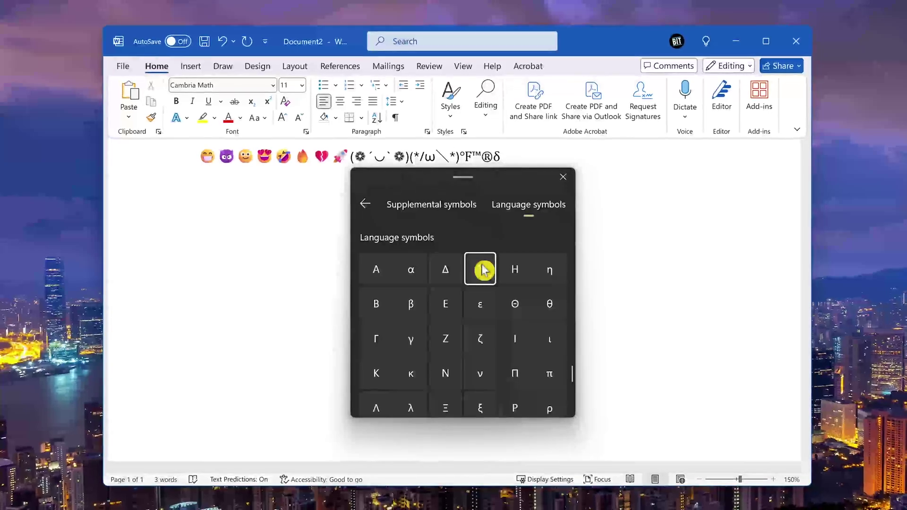